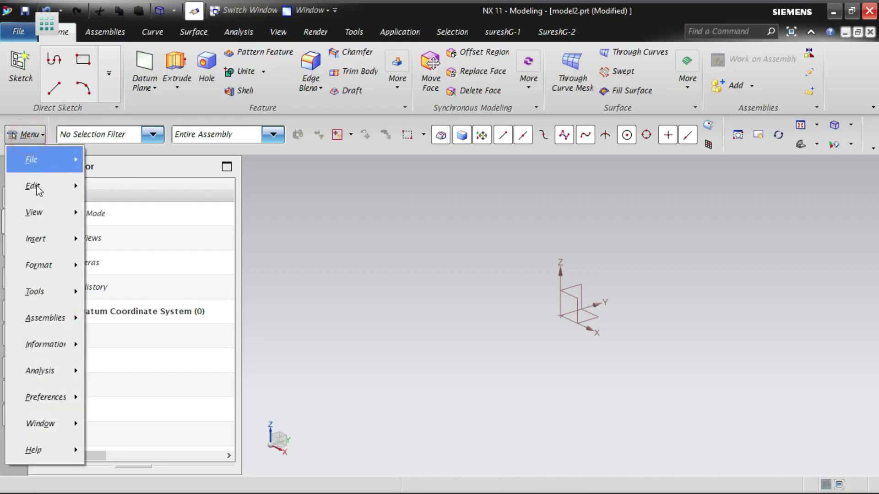
Step: Show the Insert menu with its Sketch in Task Environment option
{"action": "mouse_move", "coordinate": [48, 235]}
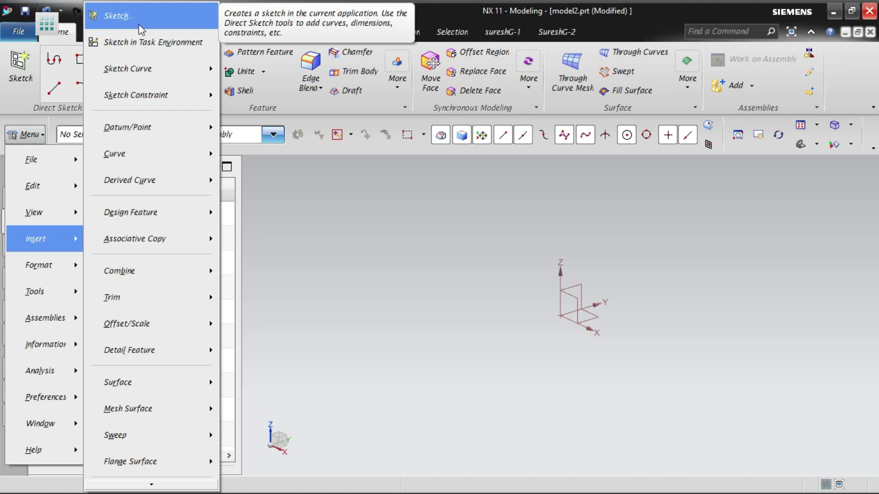
Step: Start Sketch in Task Environment and pan the datum axes view up and left
{"action": "left_click", "coordinate": [154, 43]}
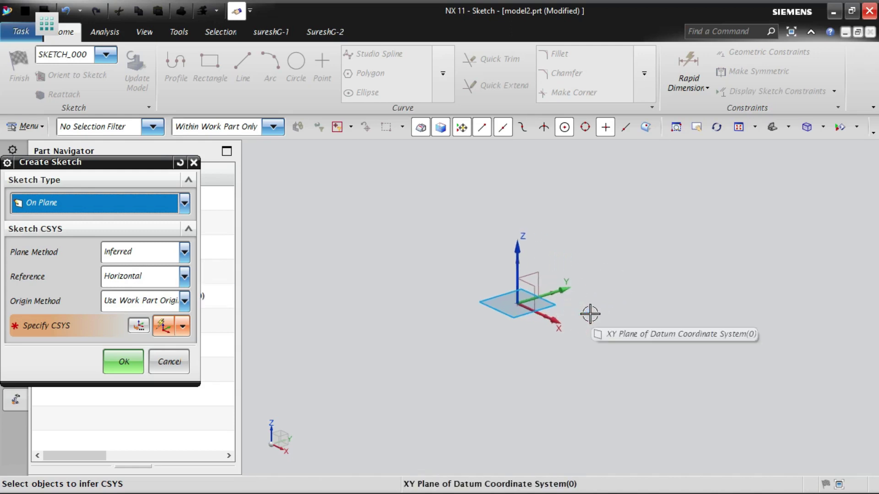
{"action": "middle_click_drag", "start_coordinate": [590, 314], "coordinate": [480, 299], "text": "shift"}
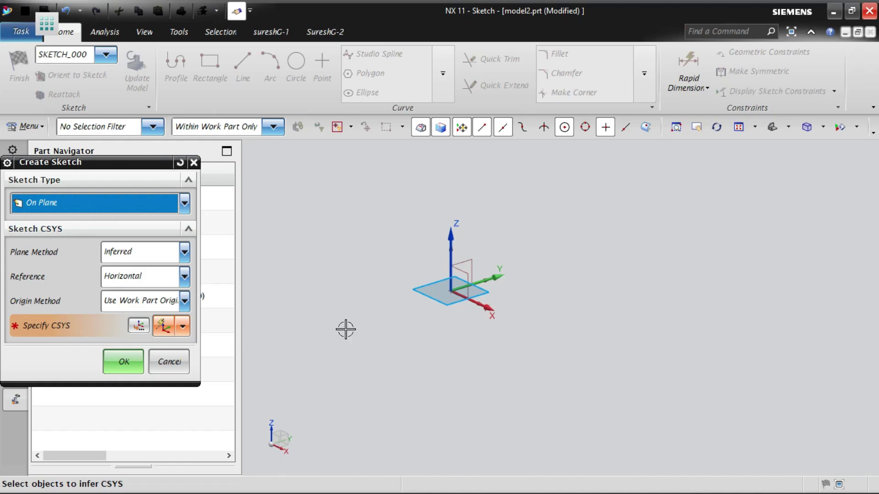
Step: Cancel the Create Sketch dialog, then select and deselect the datum coordinate system
{"action": "left_click", "coordinate": [170, 361]}
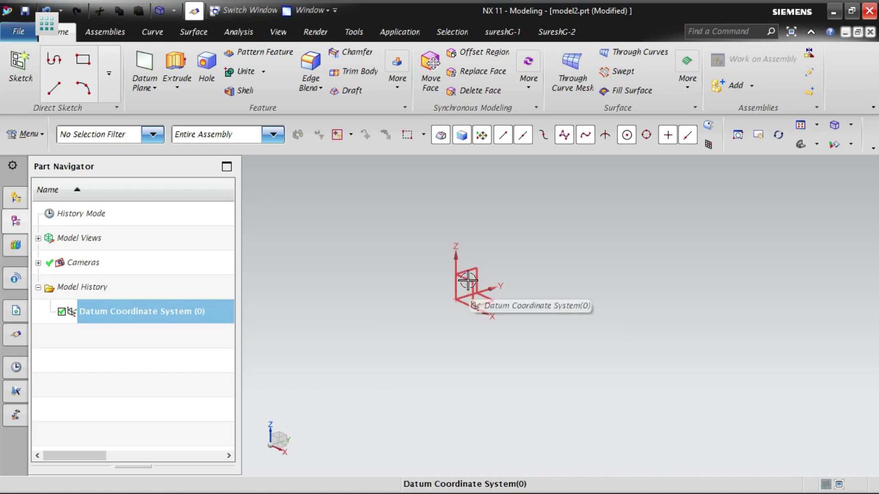
{"action": "key", "text": "Escape"}
{"action": "left_click", "coordinate": [456, 254]}
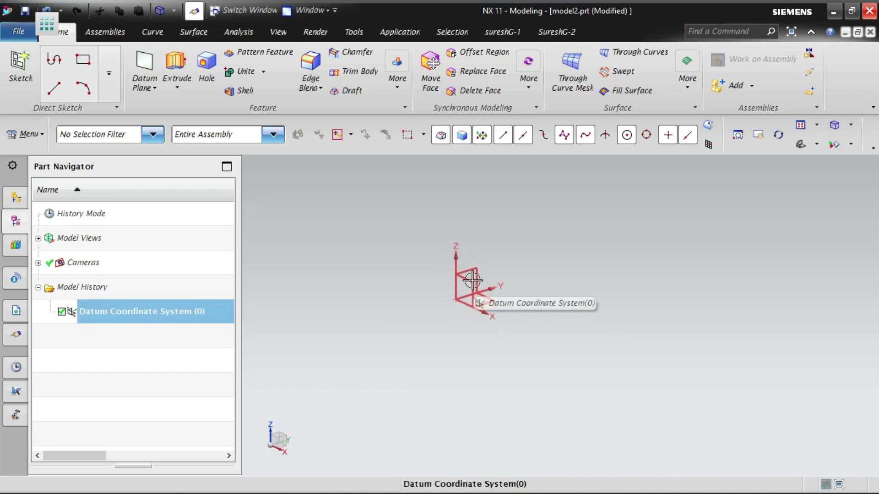
{"action": "key", "text": "Escape"}
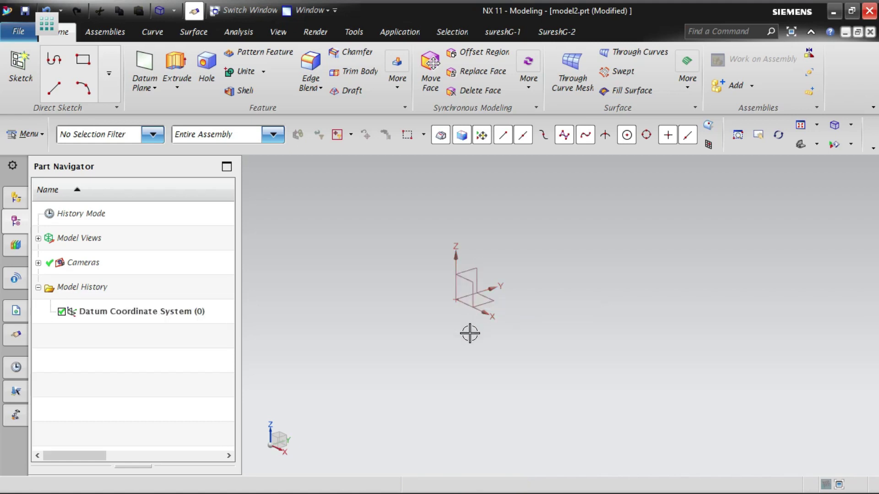
Step: Replace the view with the Front standard view
{"action": "right_click", "coordinate": [550, 250]}
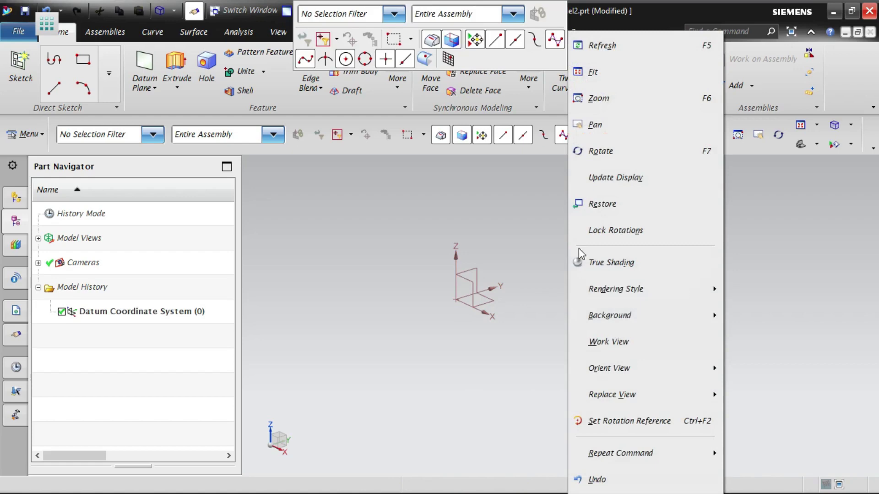
{"action": "left_click", "coordinate": [642, 394]}
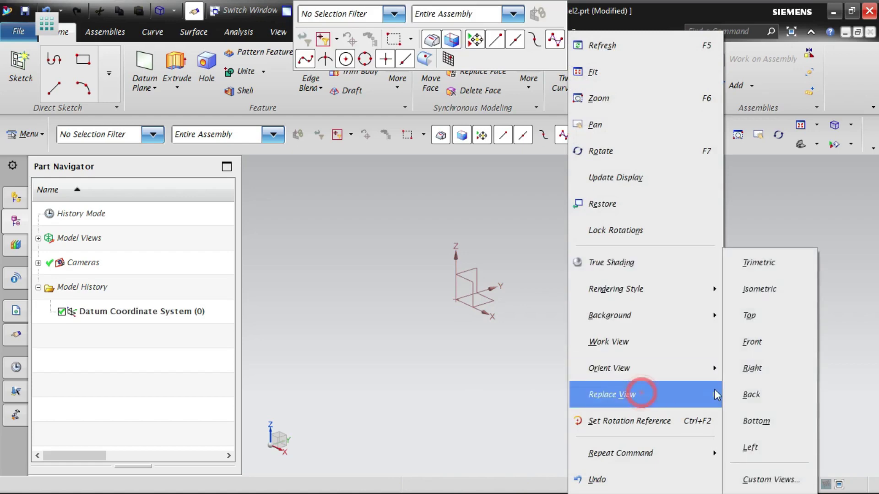
{"action": "left_click", "coordinate": [749, 344]}
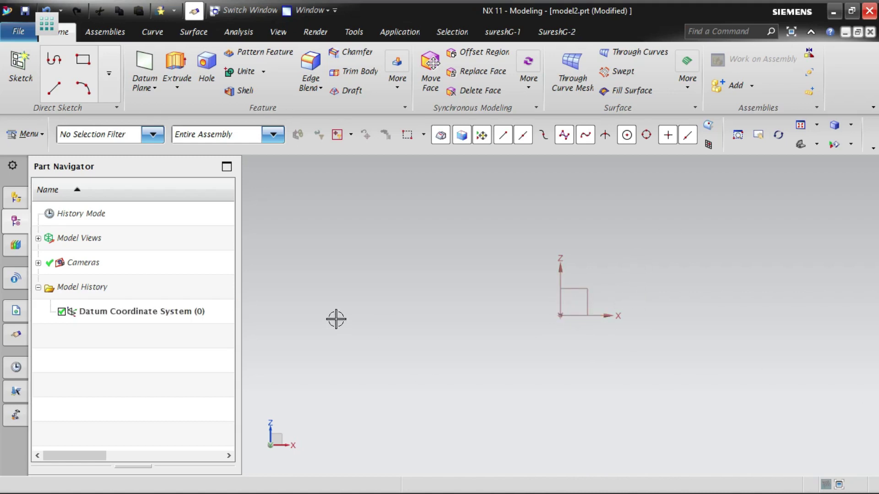
Step: Create a Sketch in Task Environment on the XZ datum plane
{"action": "left_click", "coordinate": [37, 134]}
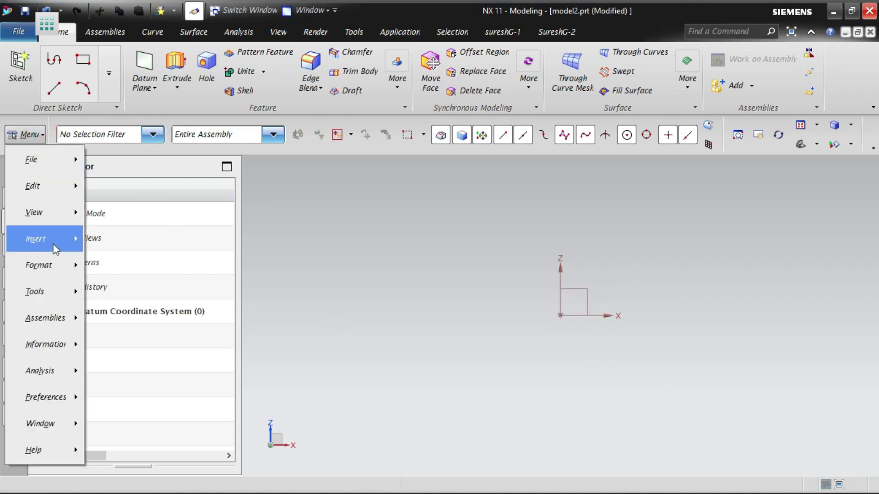
{"action": "mouse_move", "coordinate": [55, 249]}
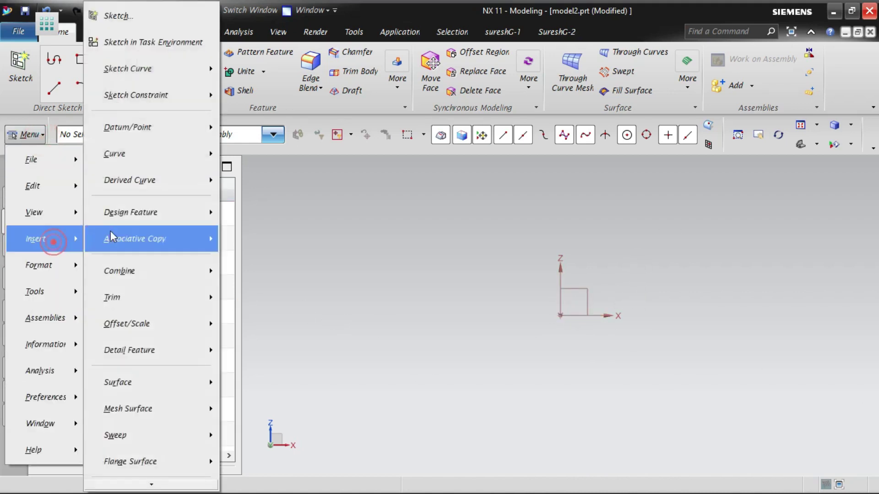
{"action": "left_click", "coordinate": [163, 46]}
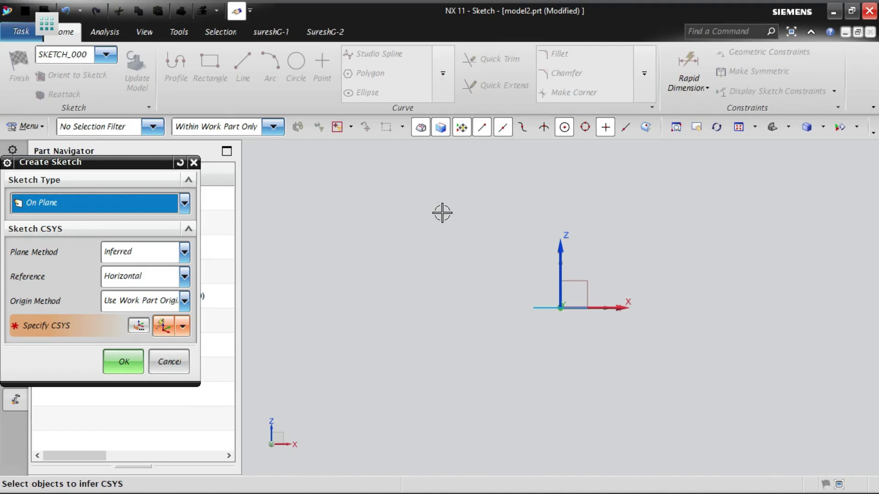
{"action": "left_click", "coordinate": [588, 281]}
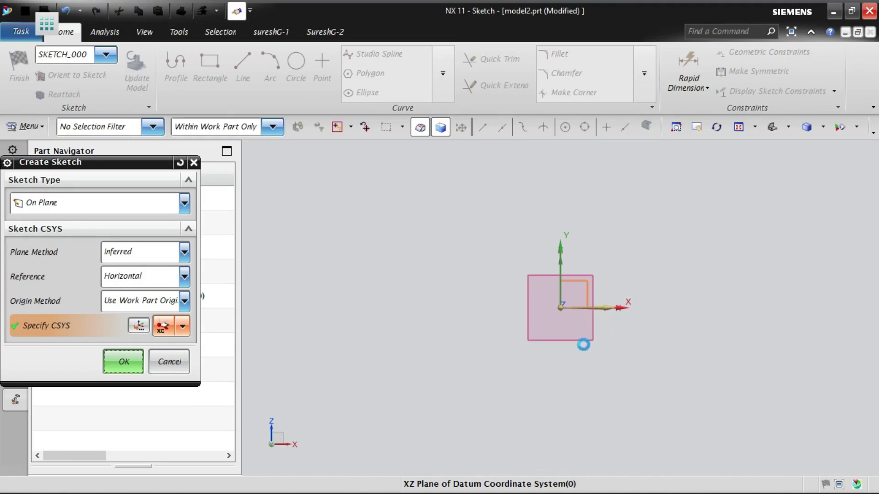
{"action": "middle_click", "coordinate": [473, 359]}
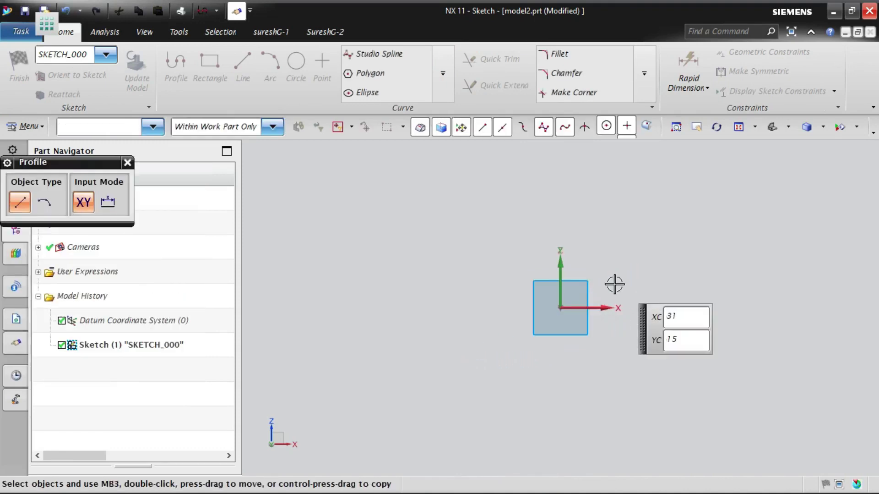
Step: Undo the XZ sketch and start Sketch in Task Environment again
{"action": "key", "text": "ctrl+z"}
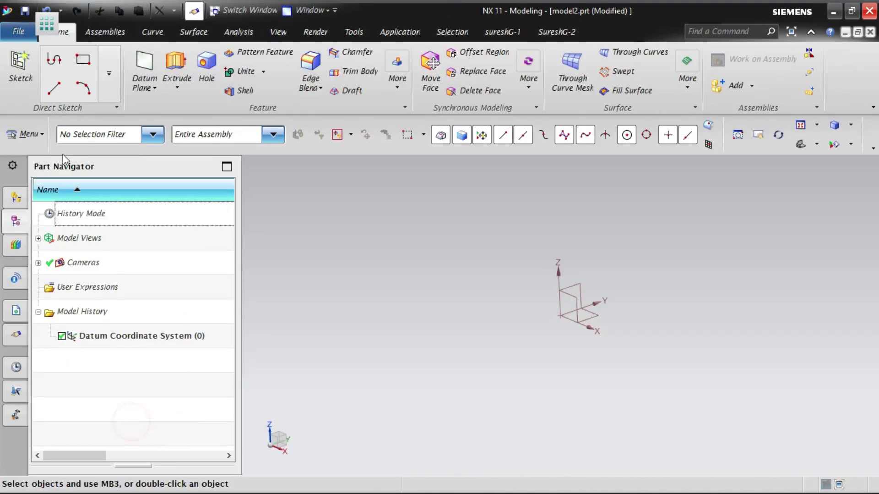
{"action": "left_click", "coordinate": [23, 133]}
{"action": "left_click", "coordinate": [49, 247]}
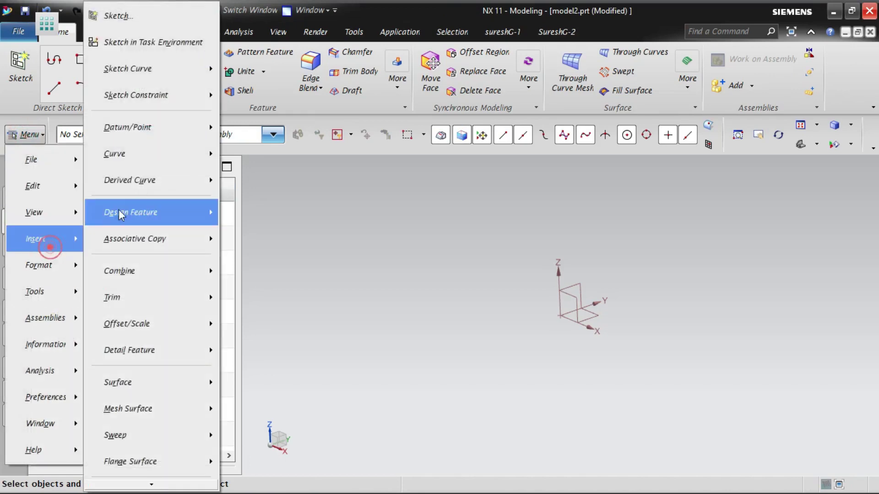
{"action": "left_click", "coordinate": [152, 41]}
Step: Delete the leftover Sketch (1) feature and start a fresh Sketch in Task Environment
{"action": "right_click", "coordinate": [137, 360]}
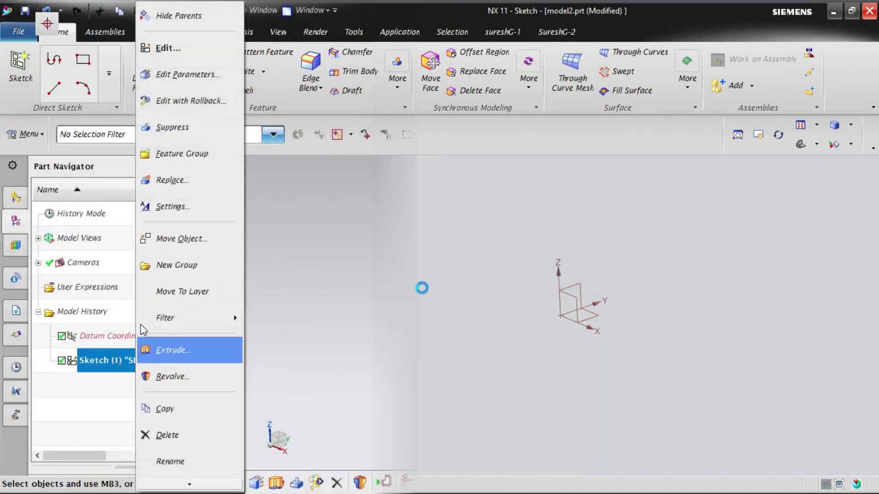
{"action": "left_click", "coordinate": [169, 433]}
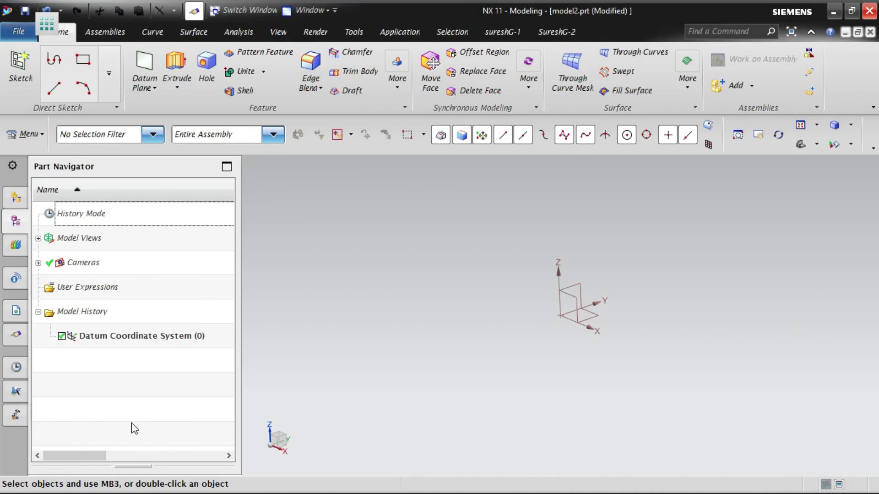
{"action": "left_click", "coordinate": [24, 134]}
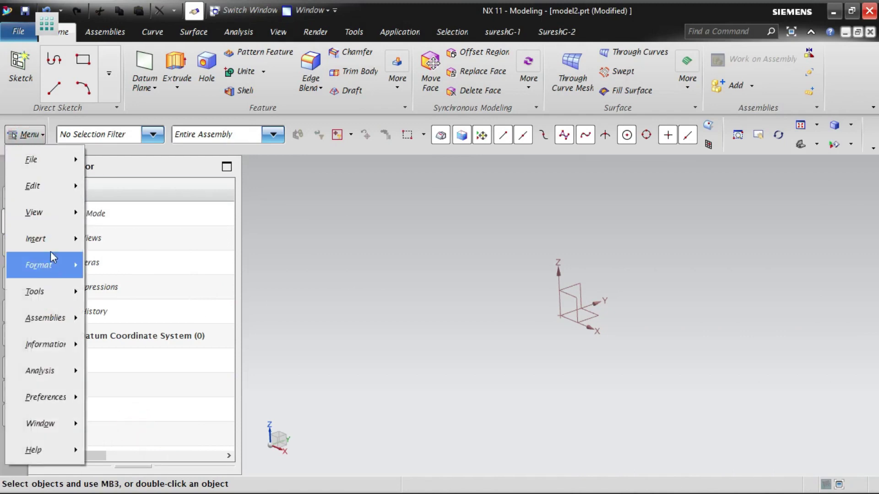
{"action": "mouse_move", "coordinate": [51, 241]}
{"action": "left_click", "coordinate": [171, 41]}
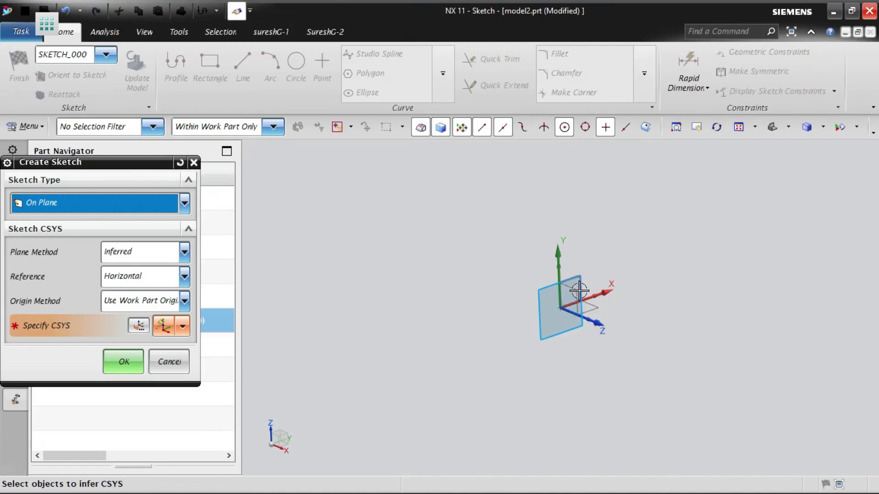
Step: Pick the vertical datum plane as the sketch plane
{"action": "left_click", "coordinate": [572, 291]}
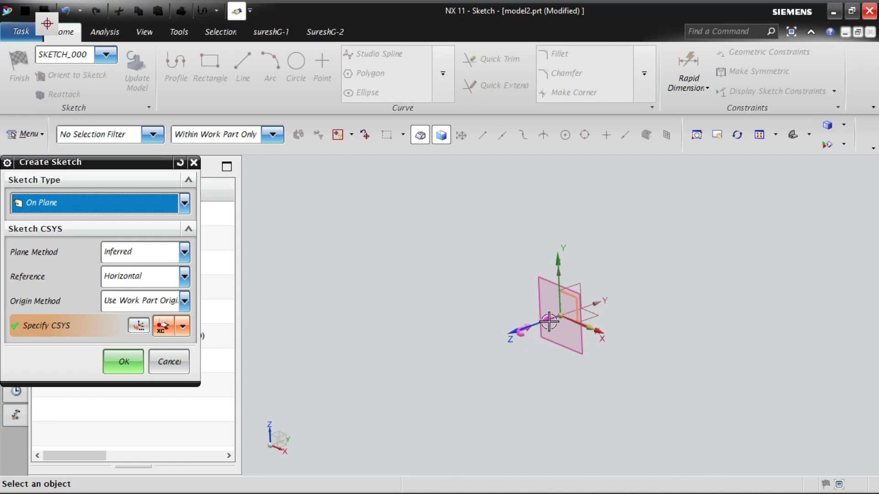
Step: Confirm the sketch plane and draw a 47 × 31 rectangle above and right of the origin
{"action": "middle_click_drag", "start_coordinate": [565, 369], "coordinate": [562, 374]}
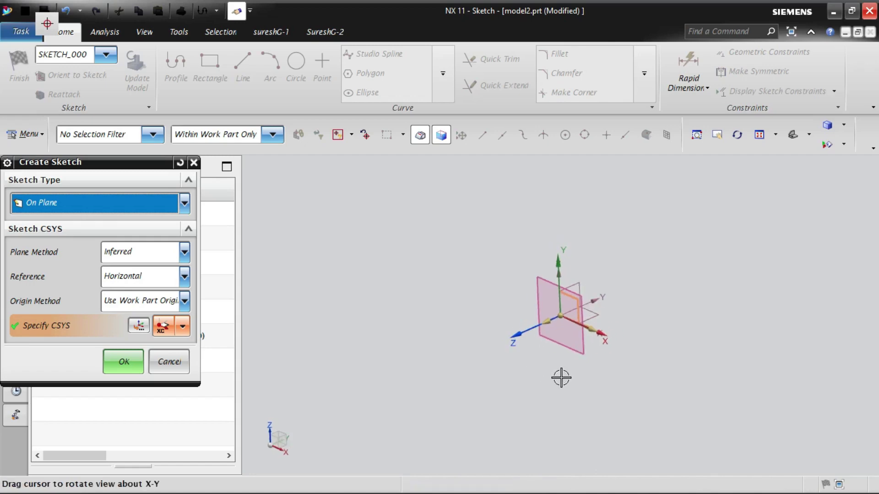
{"action": "left_click", "coordinate": [125, 363]}
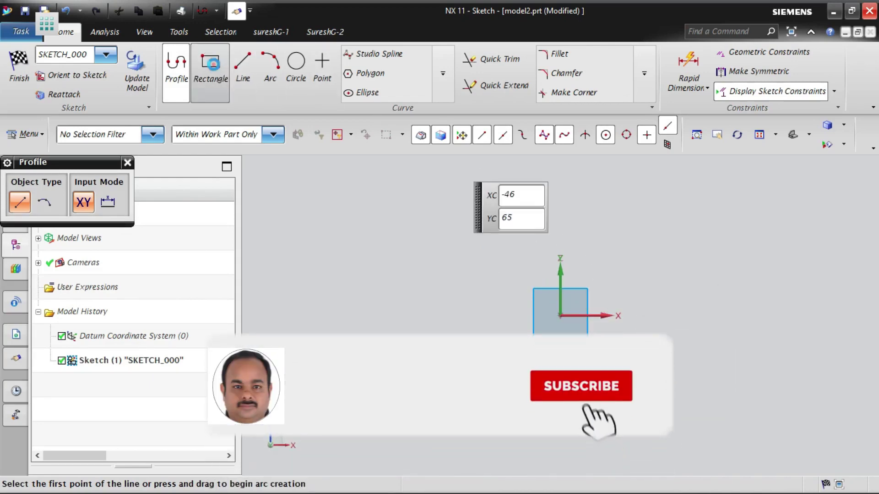
{"action": "left_click", "coordinate": [210, 67]}
{"action": "left_click", "coordinate": [584, 194]}
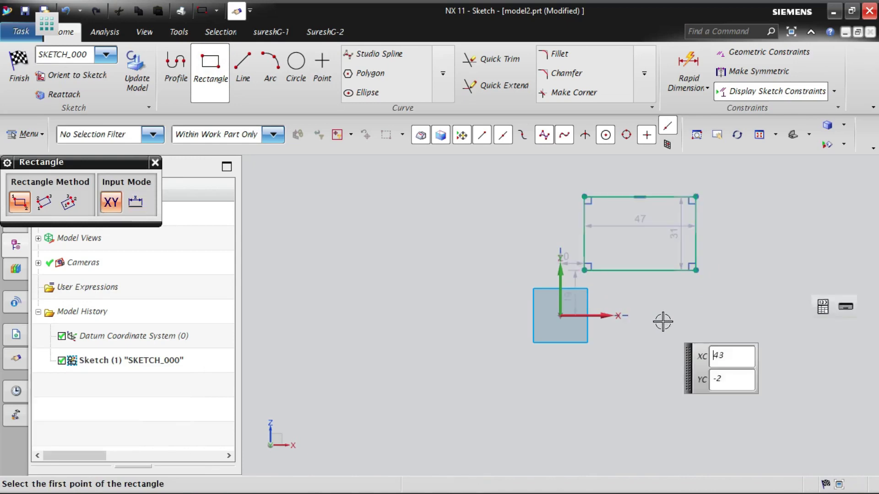
{"action": "key", "text": "Escape"}
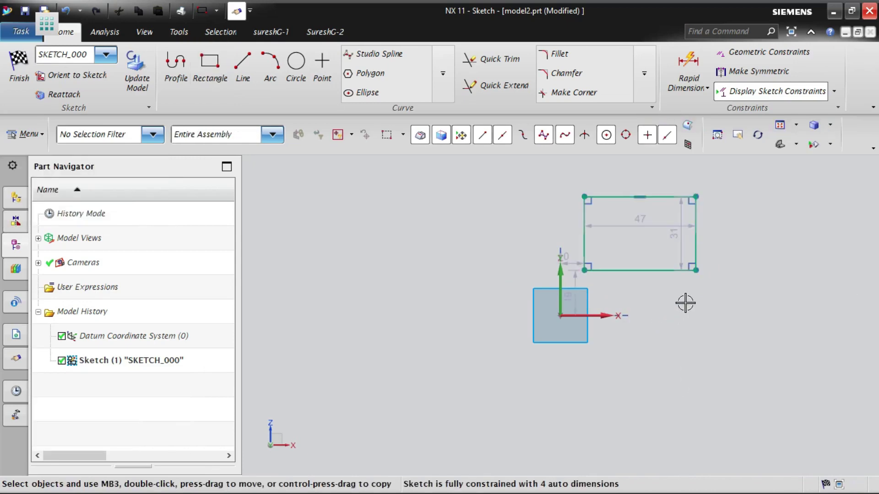
Step: Orient the view to the 3D model and finish the 47 × 31 rectangle sketch
{"action": "right_click", "coordinate": [434, 199]}
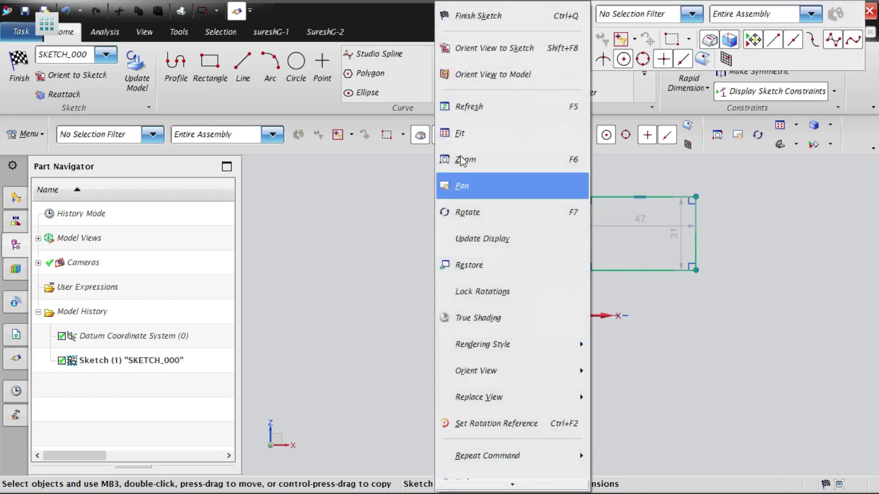
{"action": "left_click", "coordinate": [504, 76]}
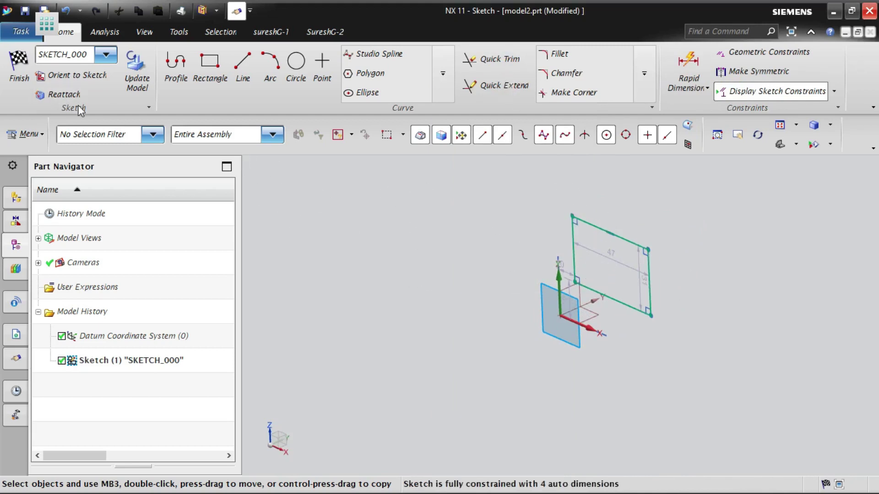
{"action": "left_click", "coordinate": [21, 69]}
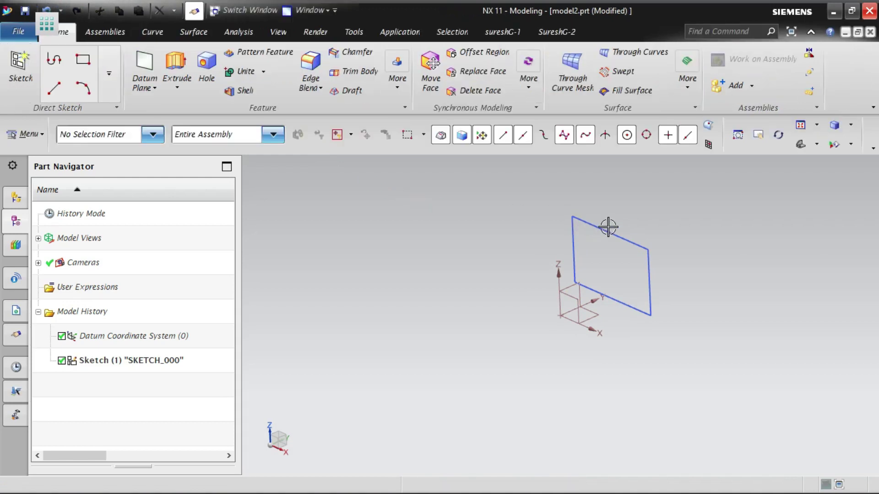
Step: Reopen the rectangle sketch, rotate it into a 3D view, and finish it
{"action": "double_click", "coordinate": [608, 226]}
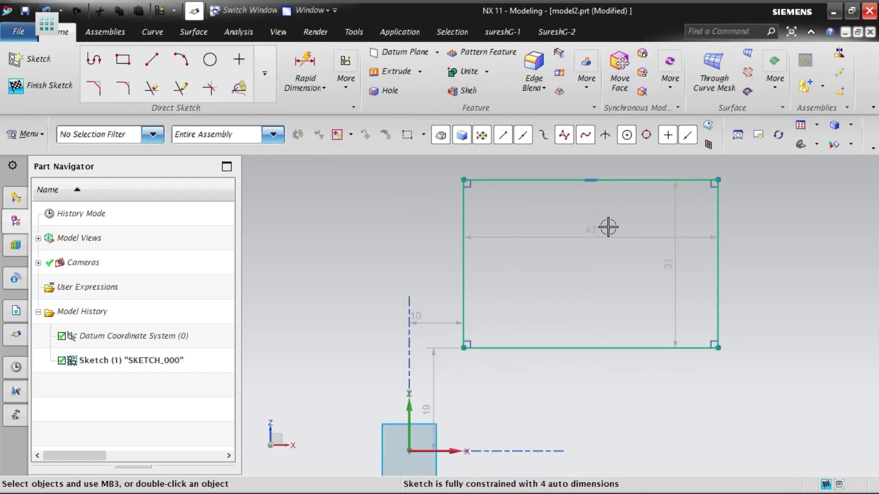
{"action": "scroll", "coordinate": [641, 238], "scroll_direction": "down", "scroll_amount": 5}
{"action": "mouse_move", "coordinate": [653, 242]}
{"action": "middle_mouse_down"}
{"action": "mouse_move", "coordinate": [628, 255]}
{"action": "mouse_move", "coordinate": [284, 172]}
{"action": "middle_mouse_up"}
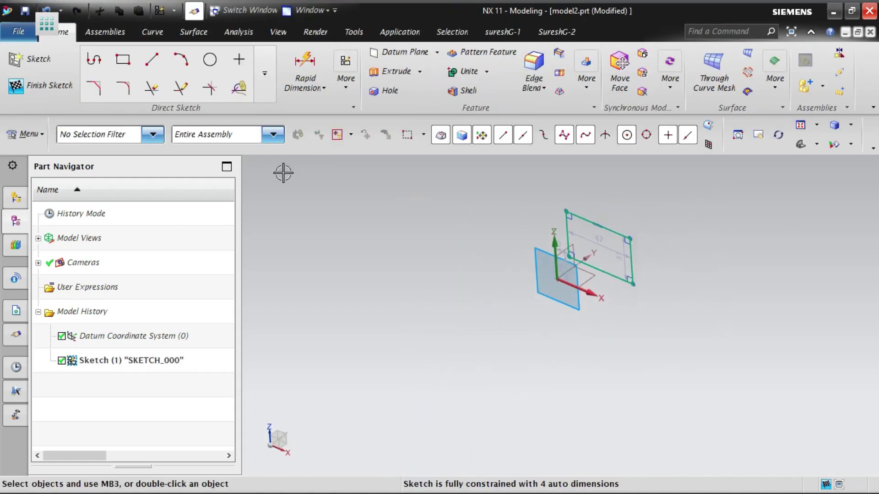
{"action": "left_click", "coordinate": [27, 84]}
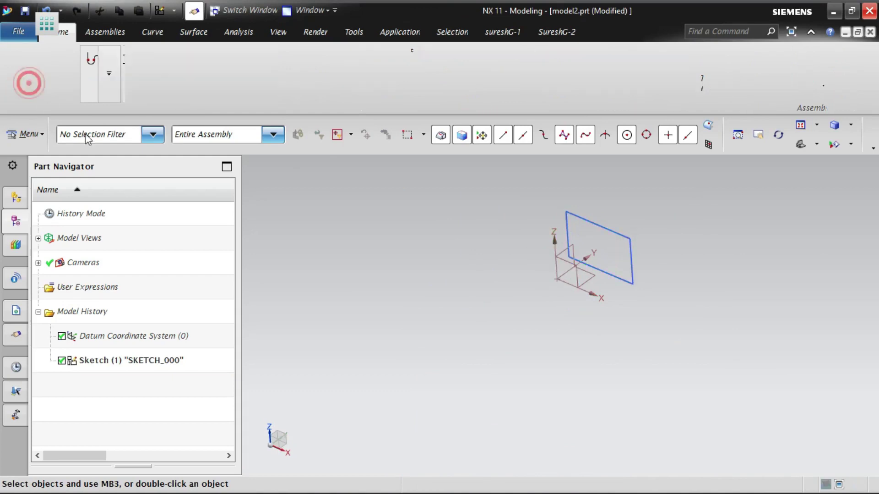
Step: Reopen and exit the sketch once more, then delete the rectangle sketch
{"action": "double_click", "coordinate": [578, 223]}
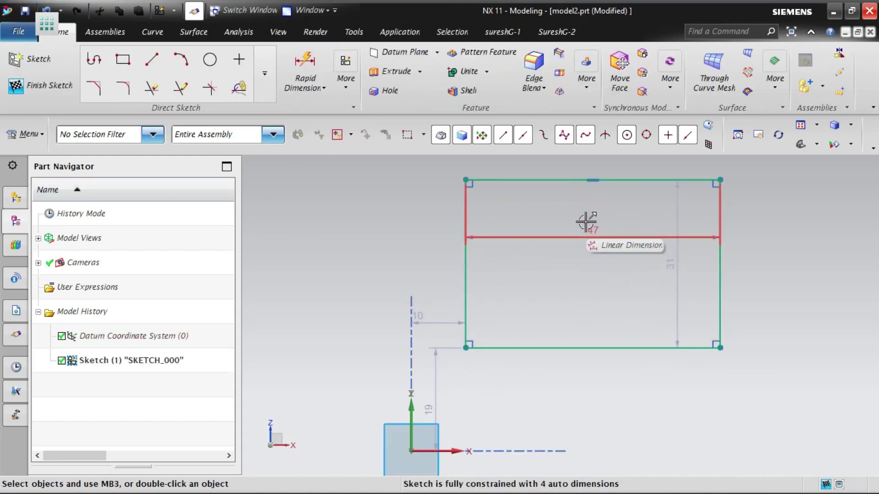
{"action": "left_click", "coordinate": [27, 84]}
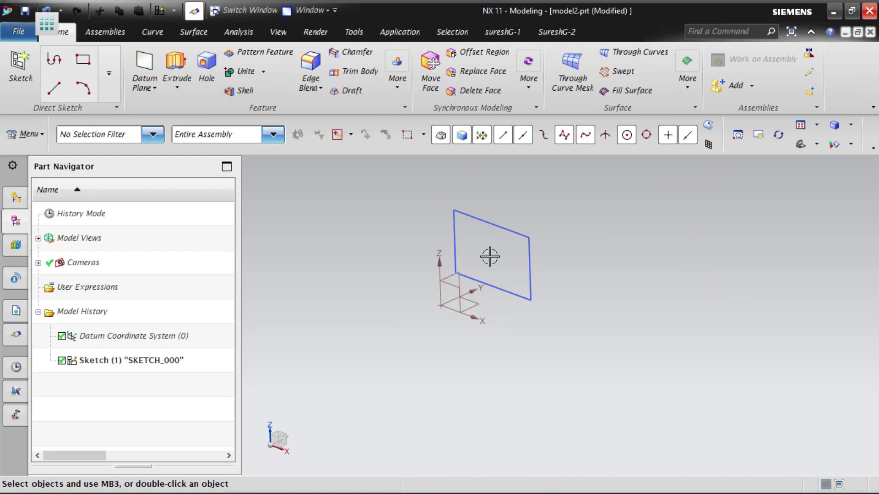
{"action": "left_click", "coordinate": [488, 230]}
{"action": "key", "text": "Delete"}
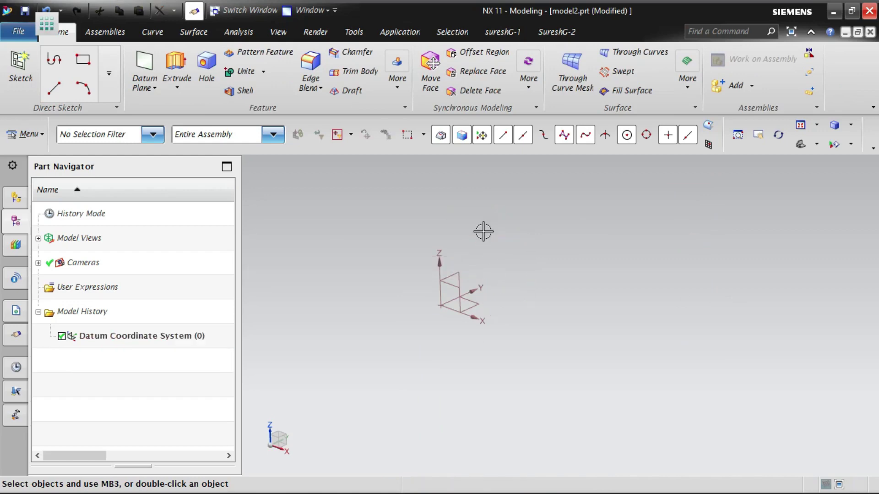
Step: Create a Sketch in Task Environment on the XZ datum plane with its Z axis reversed
{"action": "left_click", "coordinate": [39, 136]}
{"action": "mouse_move", "coordinate": [52, 237]}
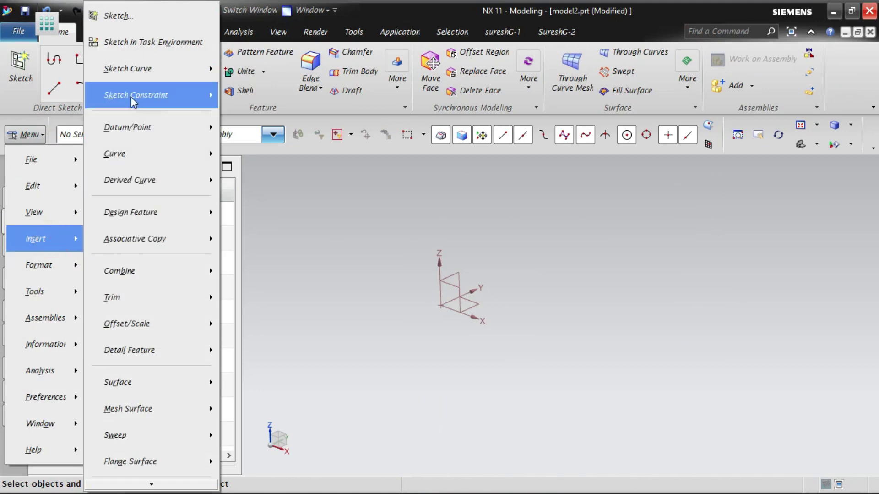
{"action": "left_click", "coordinate": [156, 42]}
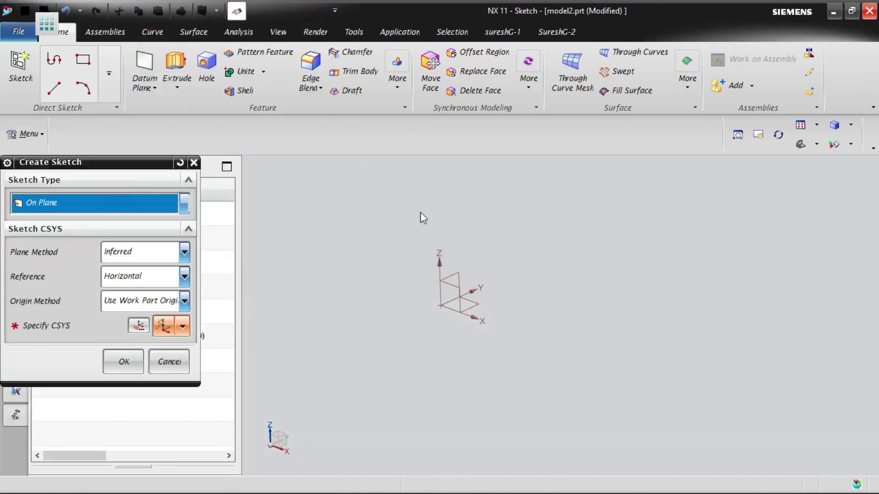
{"action": "left_click", "coordinate": [444, 286]}
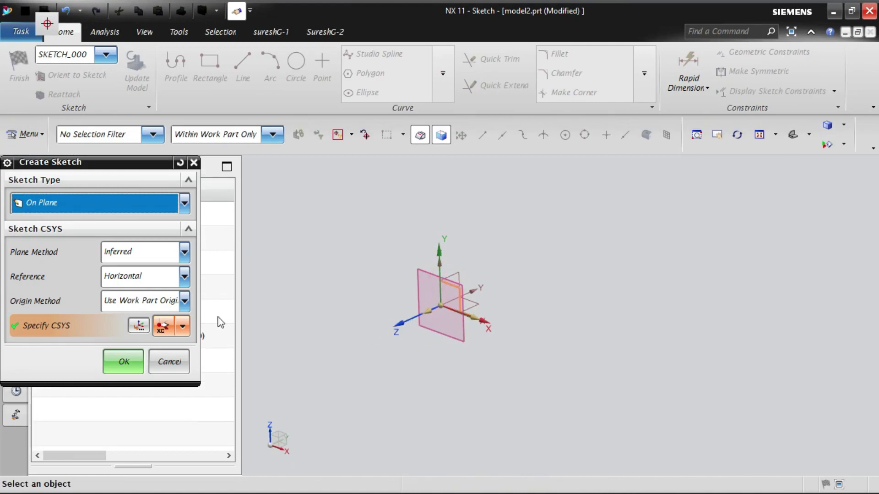
{"action": "left_click", "coordinate": [402, 318]}
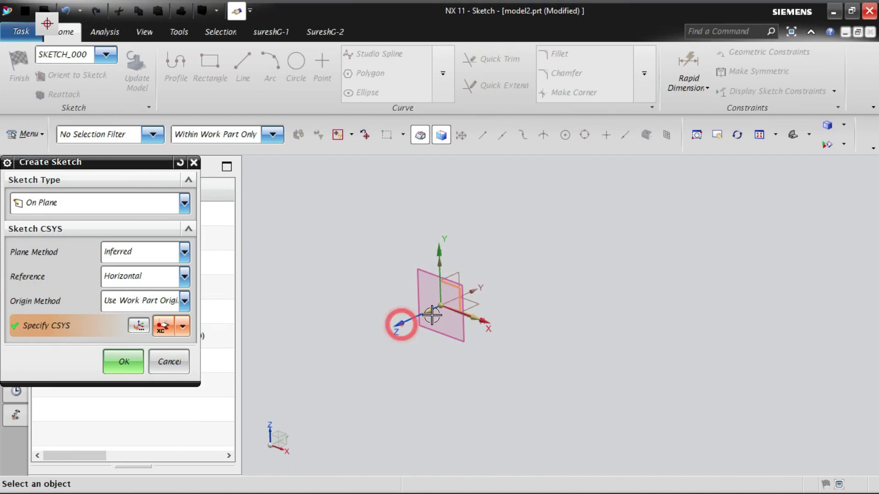
{"action": "double_click", "coordinate": [430, 315]}
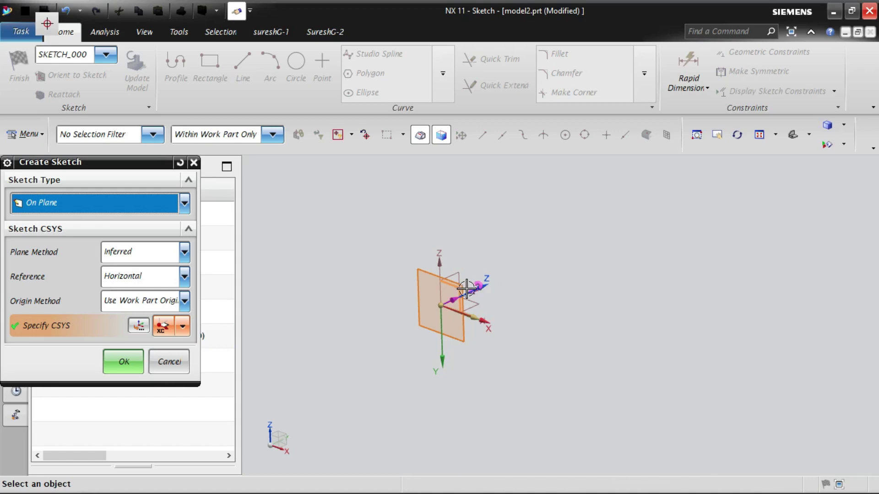
{"action": "left_click", "coordinate": [129, 361]}
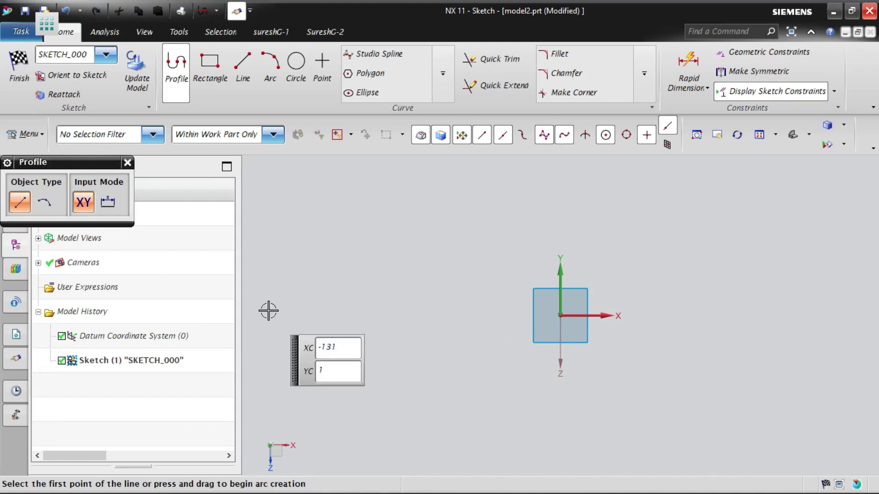
Step: Draw a 52 × 35 rectangle offset 16 from the origin and finish the sketch
{"action": "key", "text": "r"}
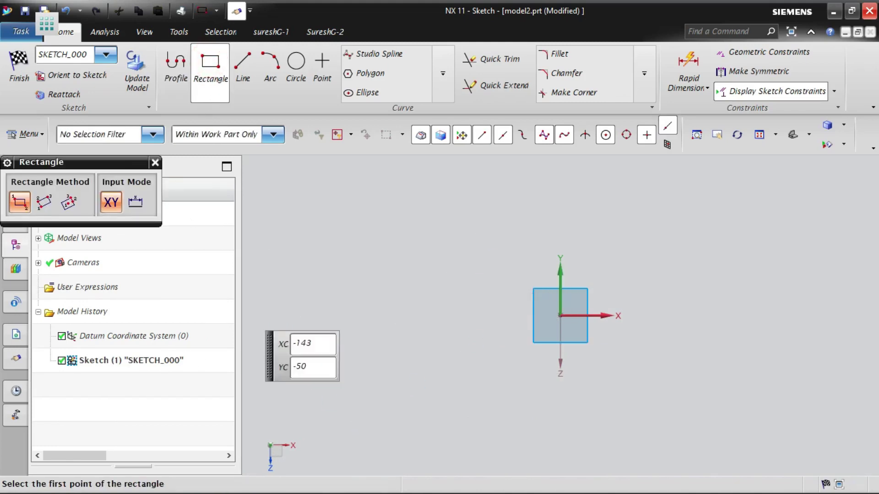
{"action": "left_click", "coordinate": [597, 211]}
{"action": "left_click", "coordinate": [711, 286]}
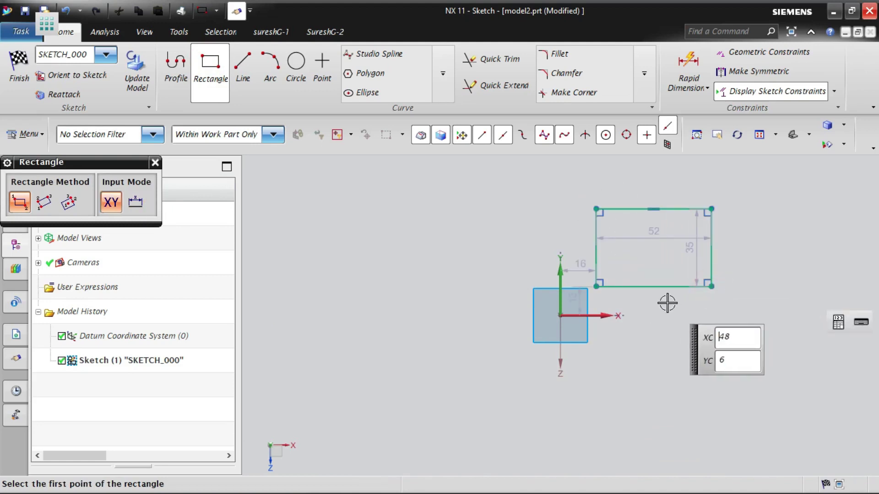
{"action": "key", "text": "Escape"}
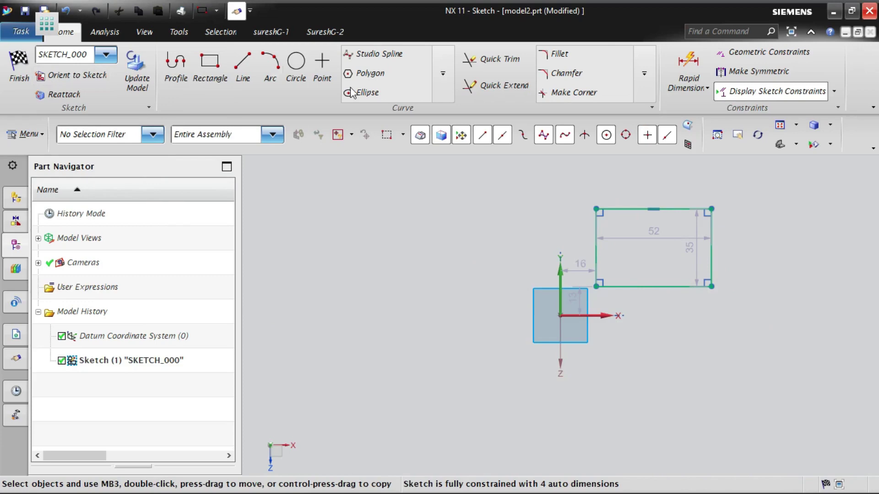
{"action": "left_click", "coordinate": [18, 69]}
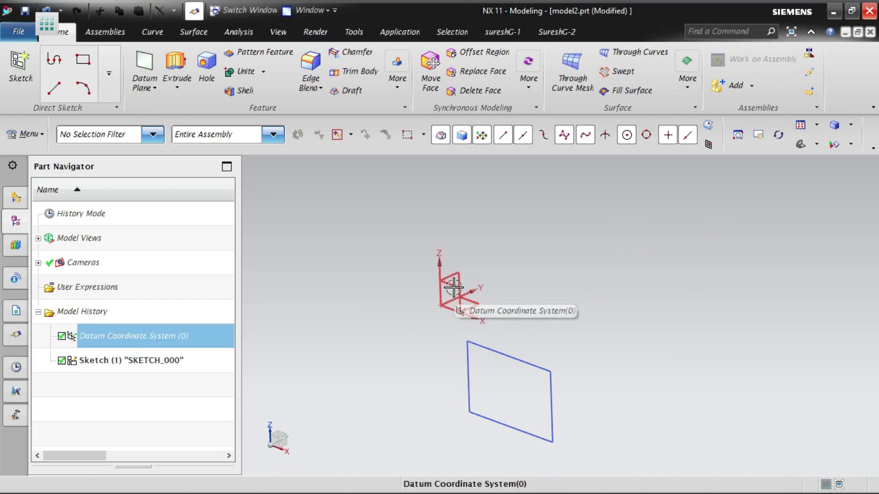
Step: Reopen SKETCH_000 to check the rectangle's 16 and 13 offsets, then finish it
{"action": "middle_click_drag", "start_coordinate": [565, 359], "coordinate": [550, 356]}
{"action": "left_click", "coordinate": [518, 360]}
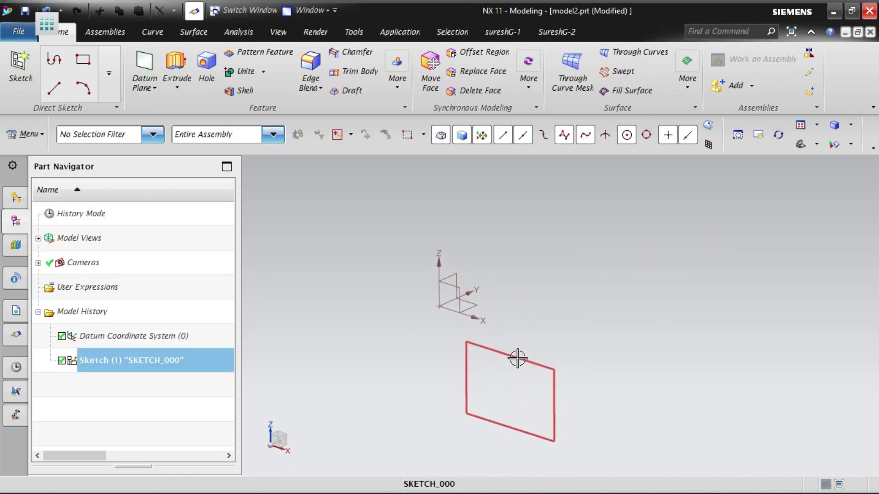
{"action": "left_click", "coordinate": [518, 360]}
{"action": "left_click", "coordinate": [517, 358]}
{"action": "double_click", "coordinate": [517, 358]}
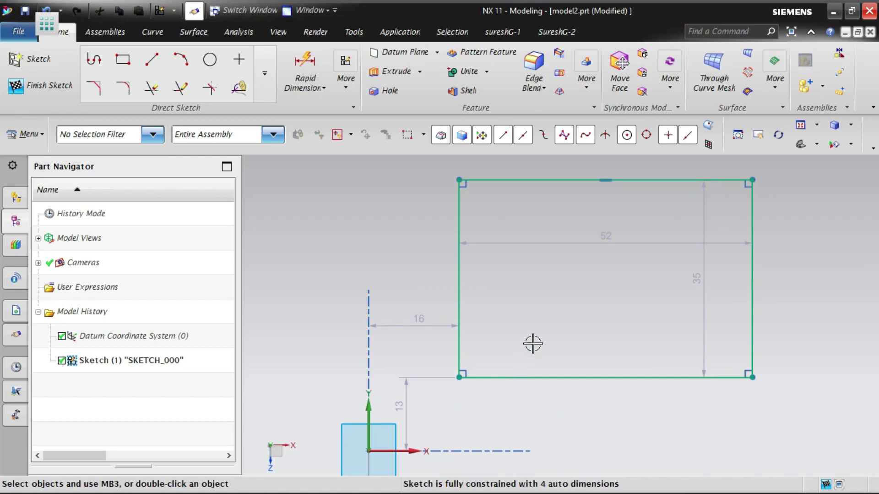
{"action": "left_click", "coordinate": [28, 87]}
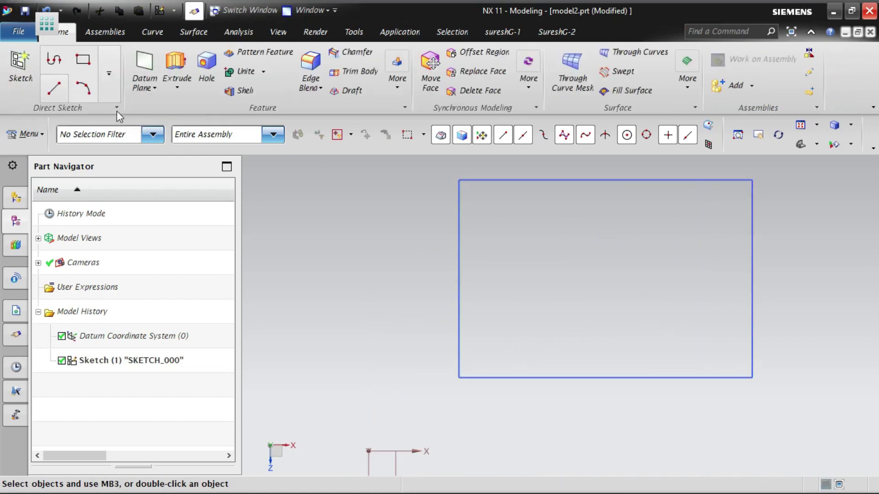
Step: Switch the model display to a trimetric view
{"action": "right_click", "coordinate": [368, 216]}
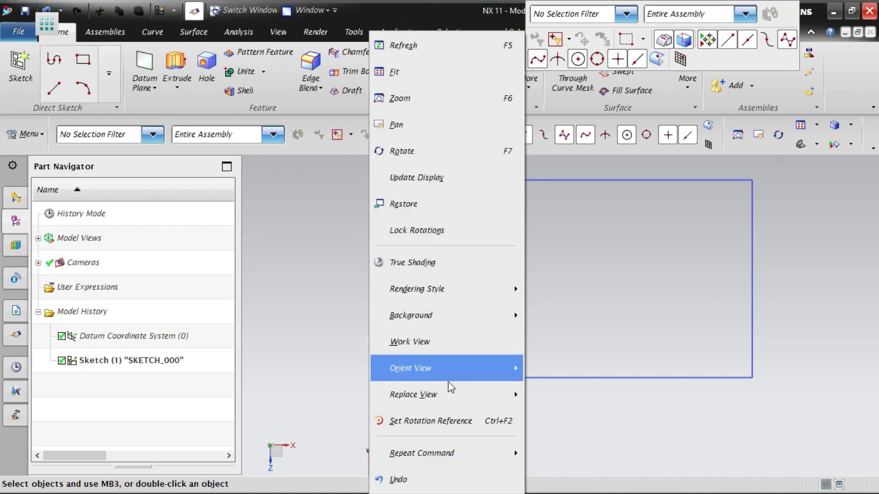
{"action": "mouse_move", "coordinate": [455, 394]}
{"action": "left_click", "coordinate": [562, 277]}
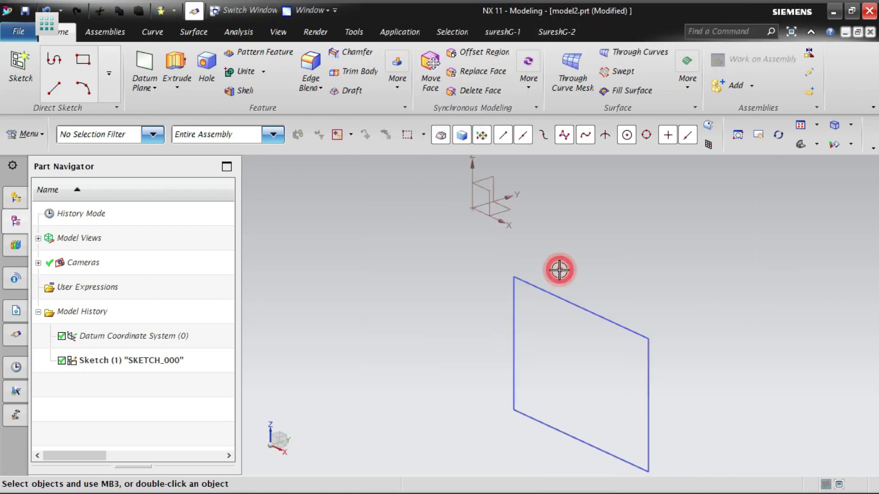